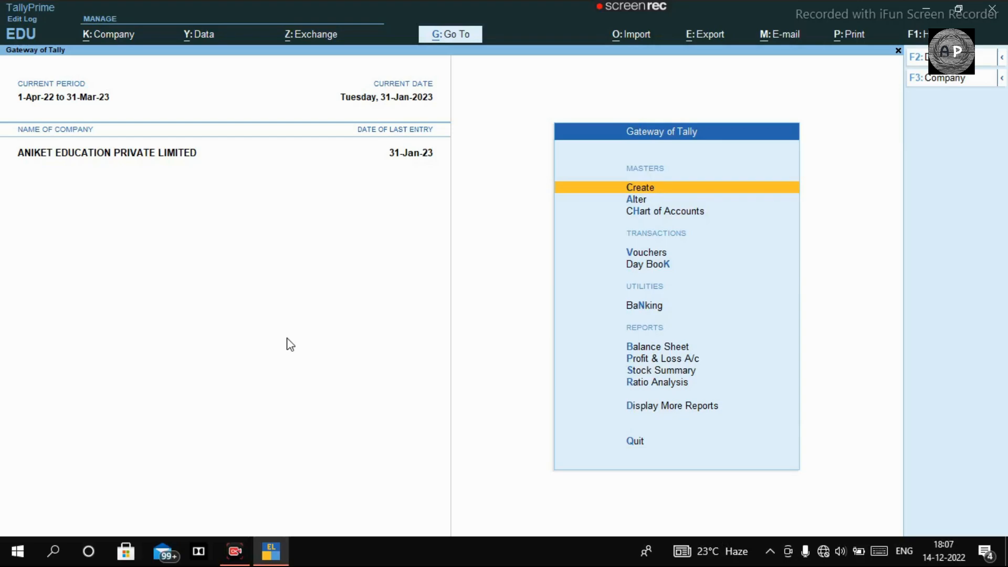
- Open the company's GST Details through Alt+K Features, from the Enable Goods and Services Tax field
key("alt+k")
key("Down")
key("Down")
key("Down")
key("Down")
key("Down")
key("Down")
key("Down")
key("Down")
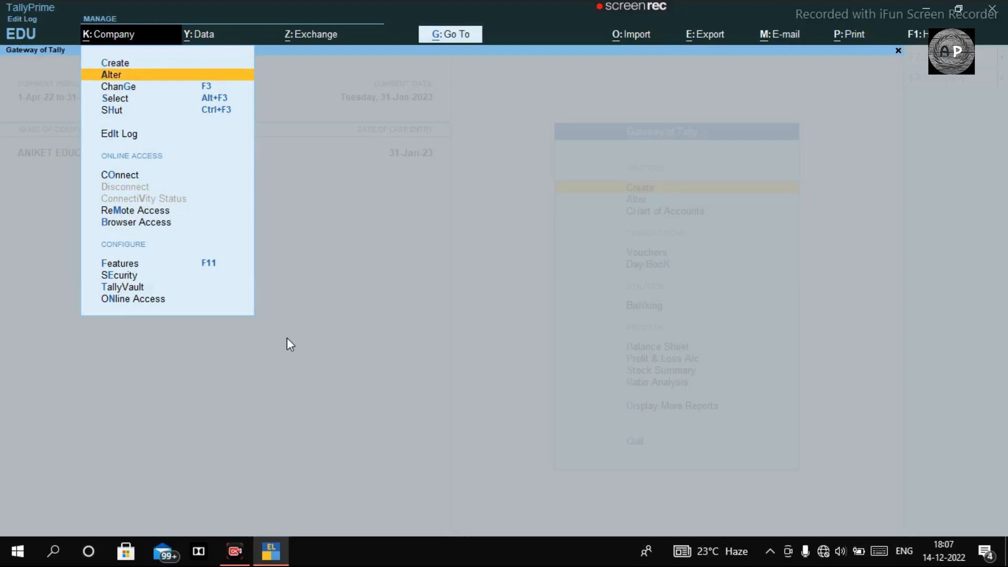
key("Down")
key("Down")
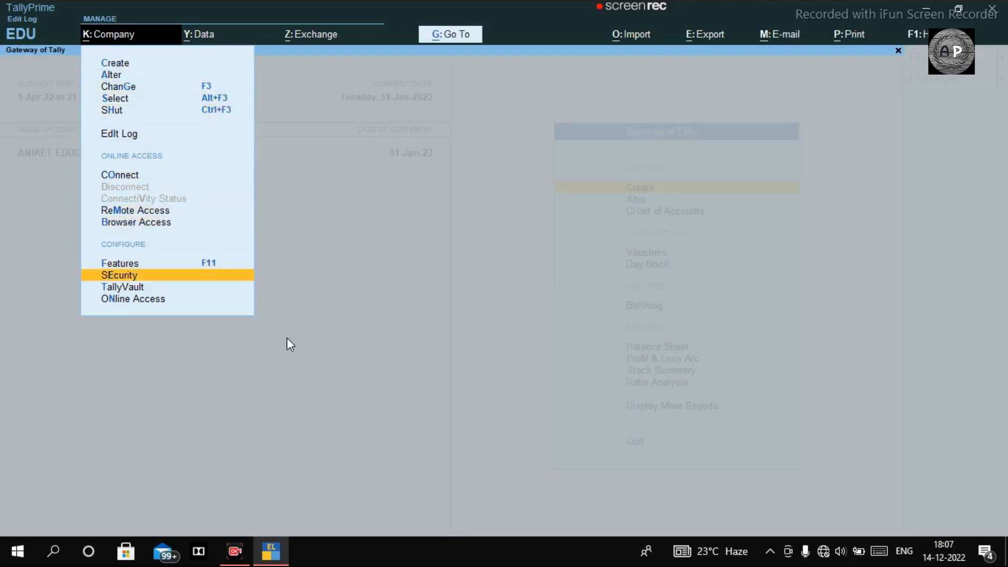
key("Up")
key("Return")
key("Down")
key("Down")
key("Down")
key("Down")
key("Down")
key("Down")
key("Down")
key("Down")
key("Down")
key("Down")
key("Down")
key("Down")
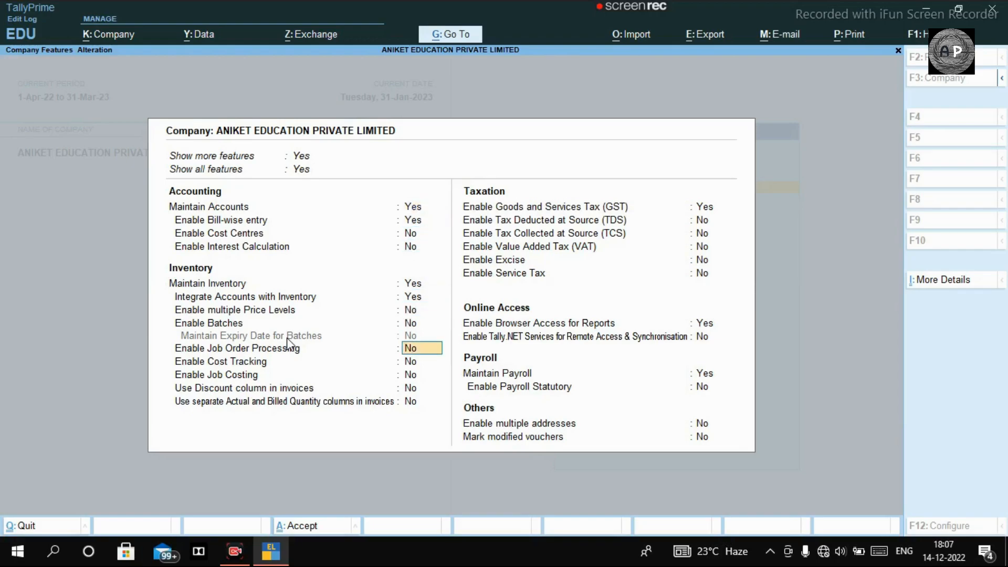
key("Down")
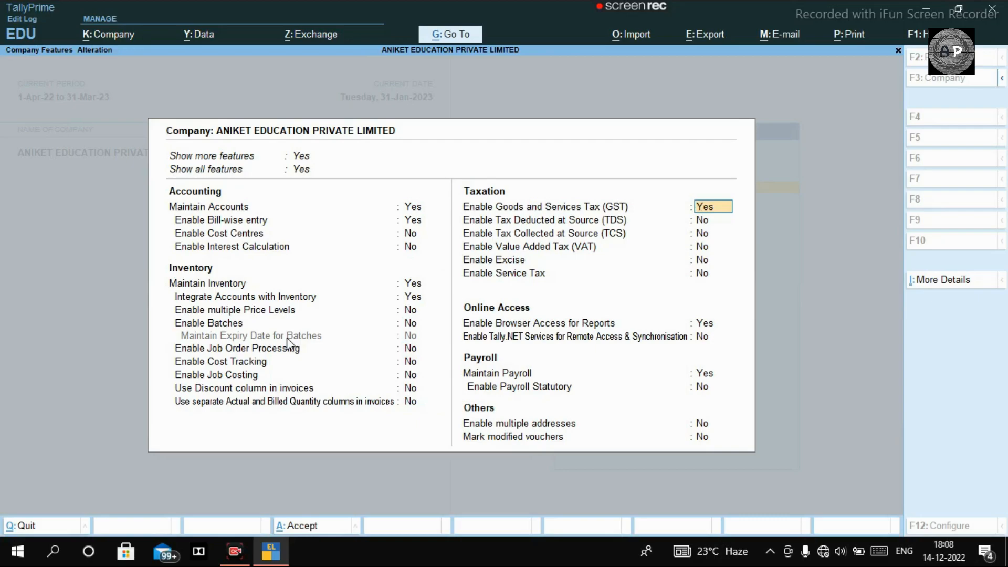
key("Return")
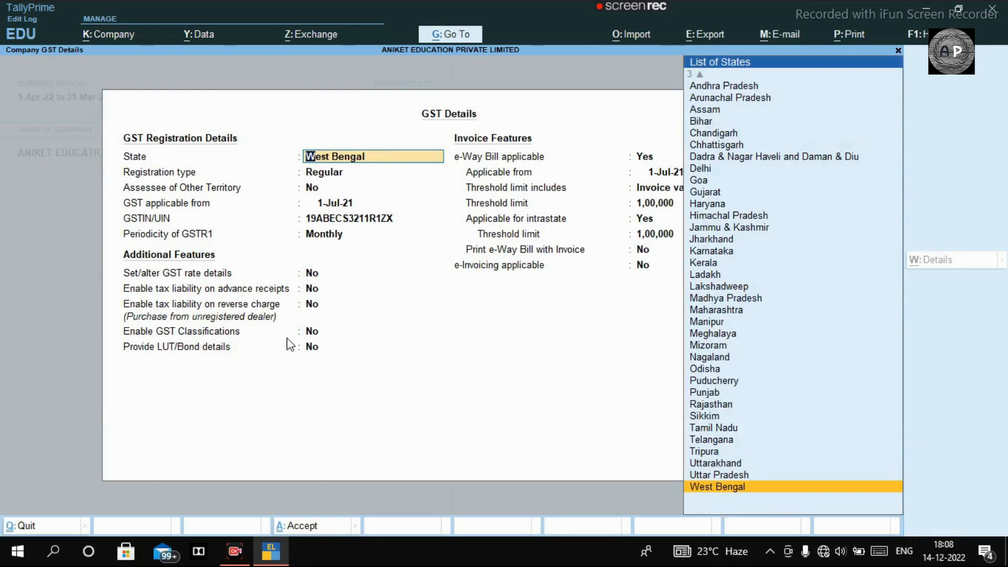
- Enable e-invoicing from 1-Jul-21 with NAIHATI bill-from place, 3 Days period and e-Way Bill details
key("Return")
key("Return")
key("Return")
key("Return")
key("Return")
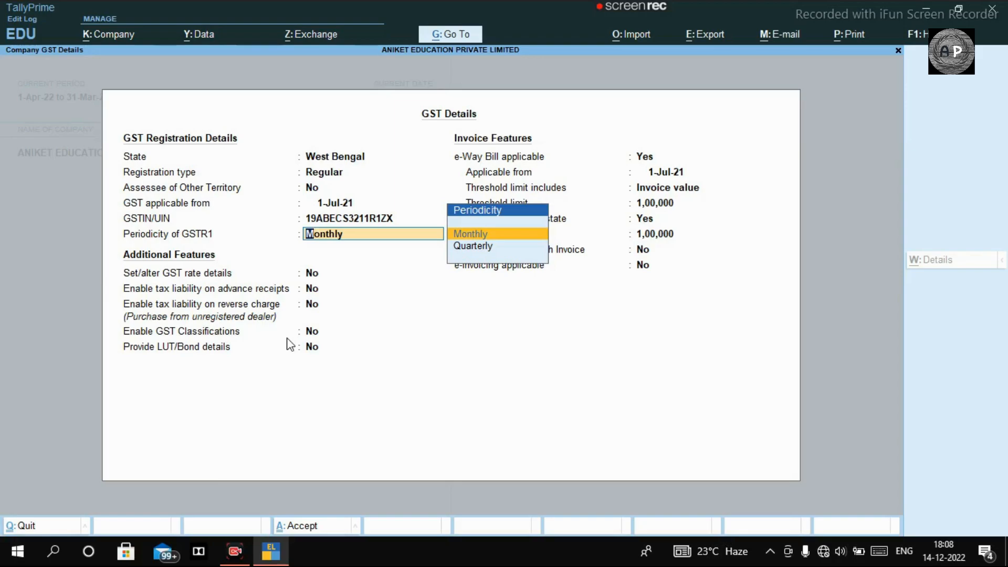
key("Return")
key("Return")
key("Return")
key("Return")
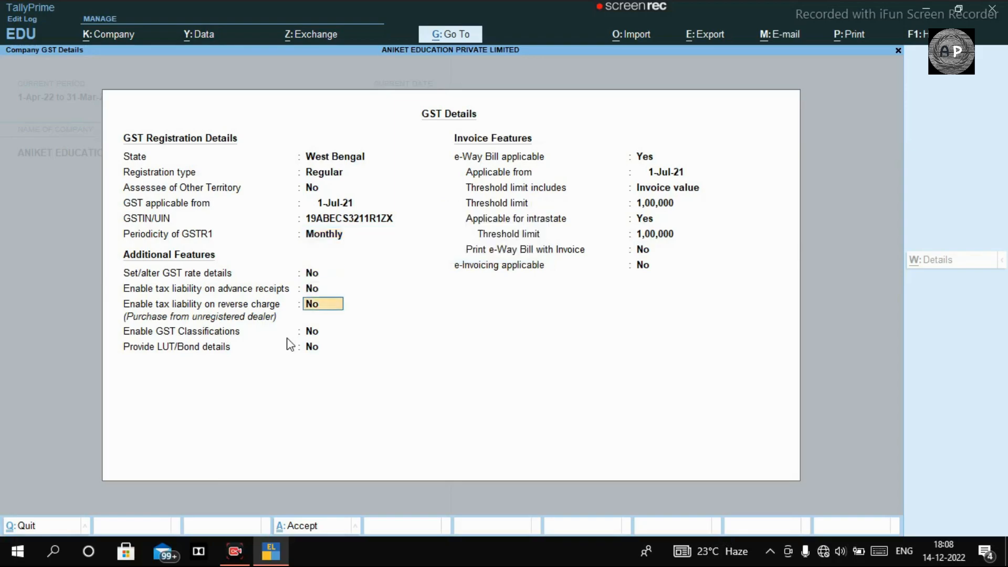
key("Return")
key("Return")
key("Return")
key("Return")
key("Return")
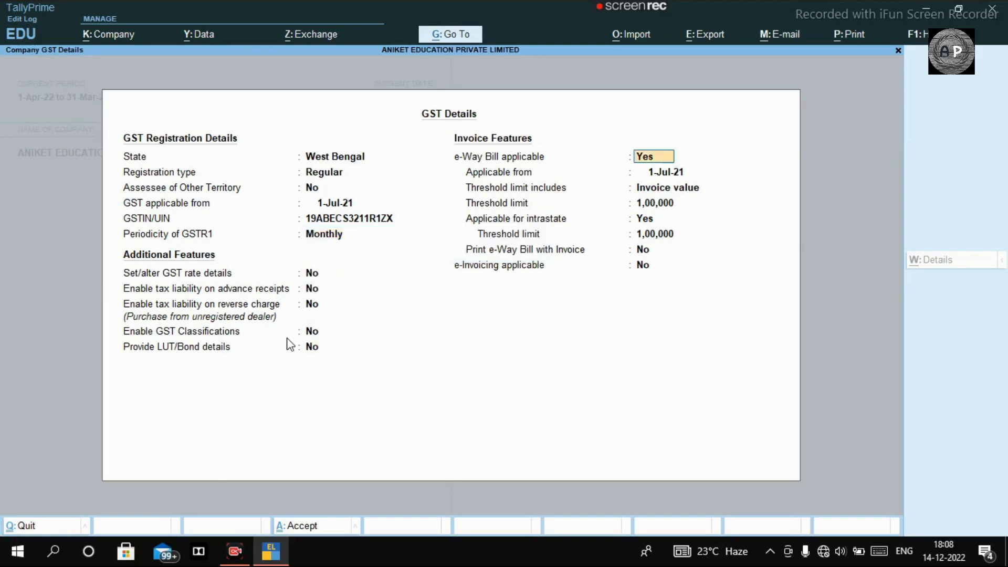
key("Return")
key("Return")
key("Return")
key("Return")
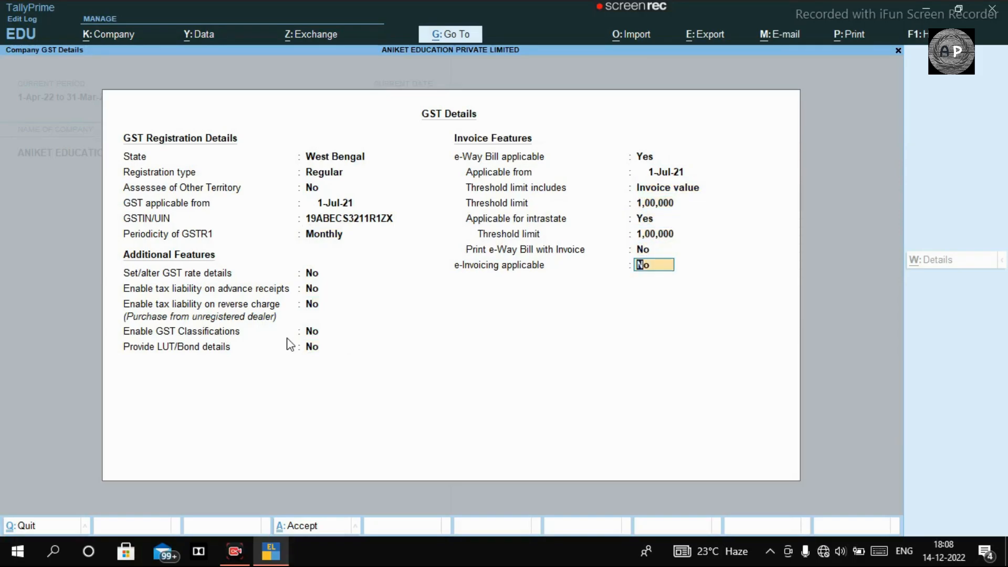
key("y")
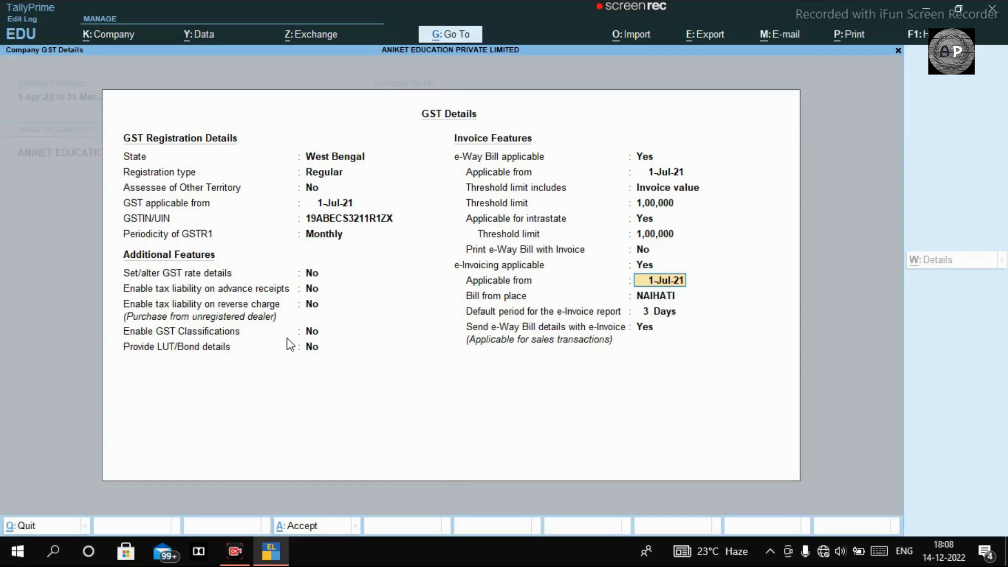
key("Return")
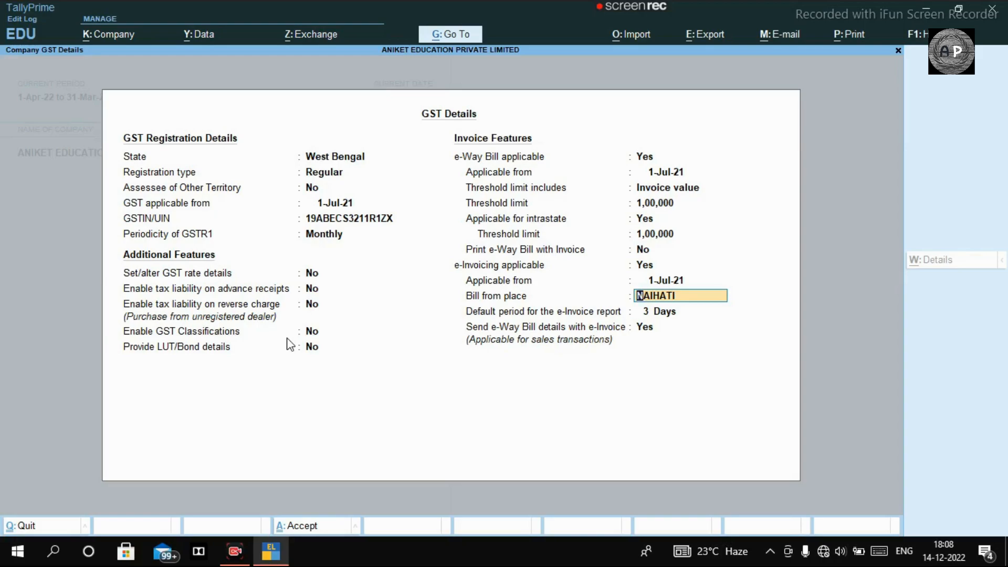
key("Return")
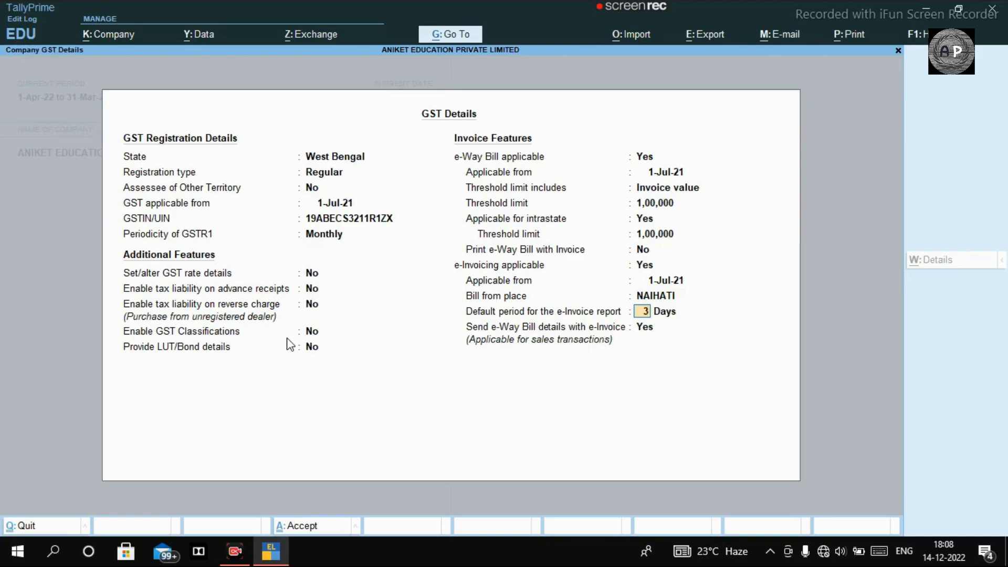
key("Return")
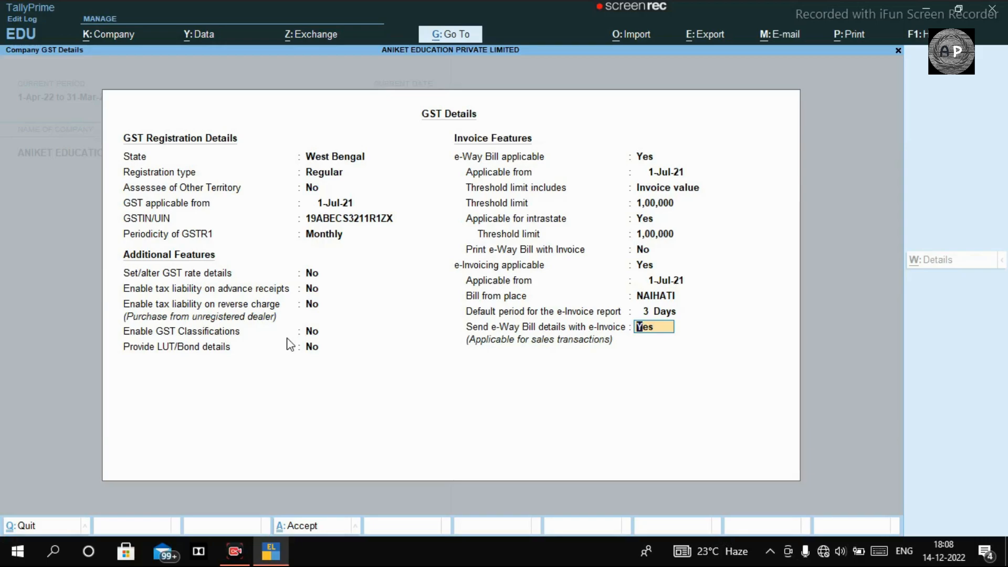
type("y")
key("Return")
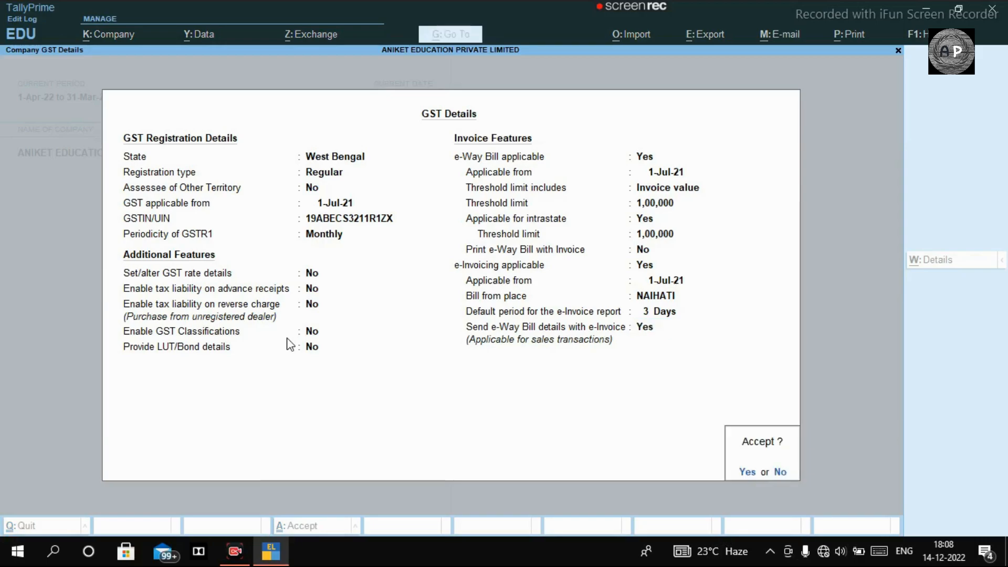
- Save the GST and feature settings, then start a GST SALE sales voucher with class GST
key("Return")
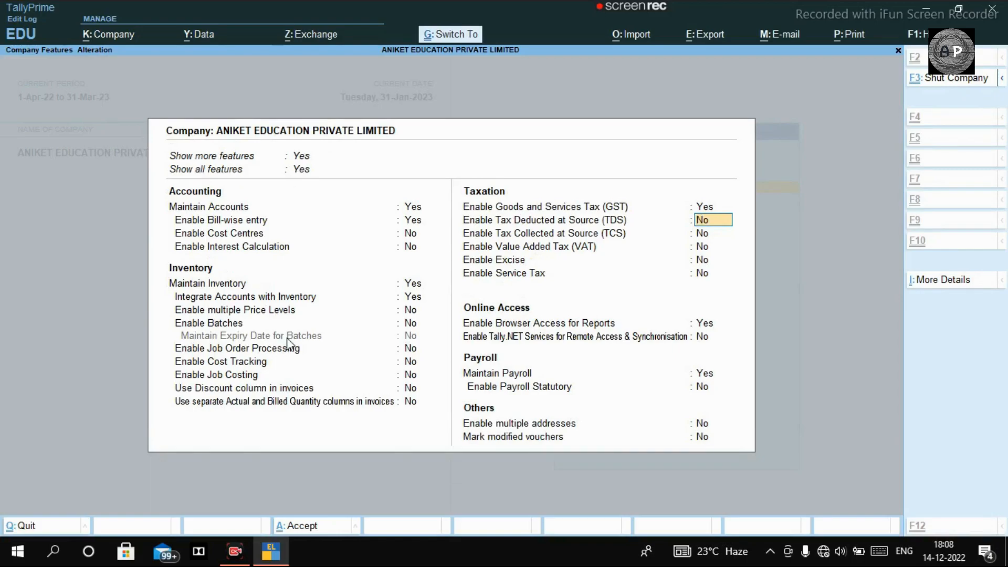
key("ctrl+a")
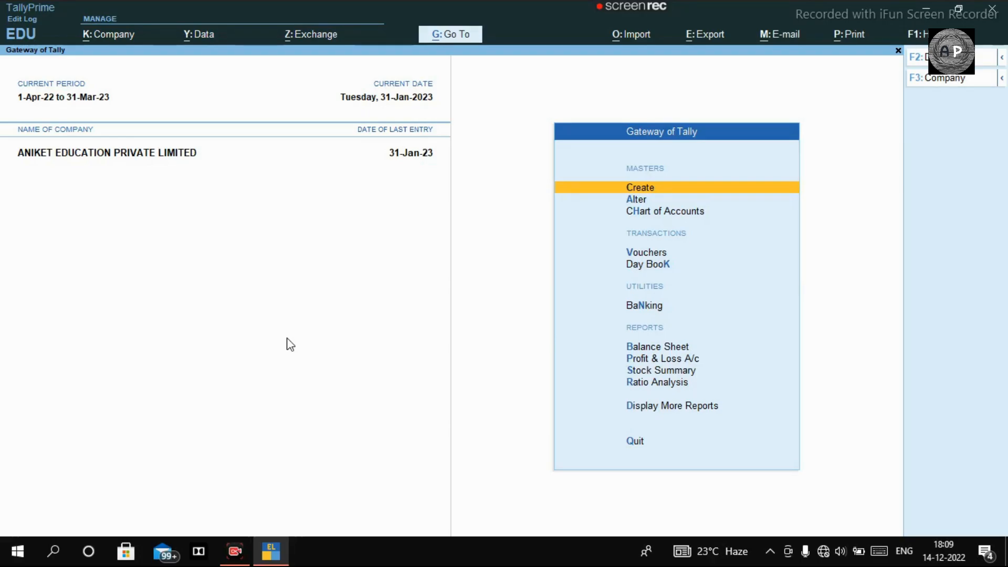
key("v")
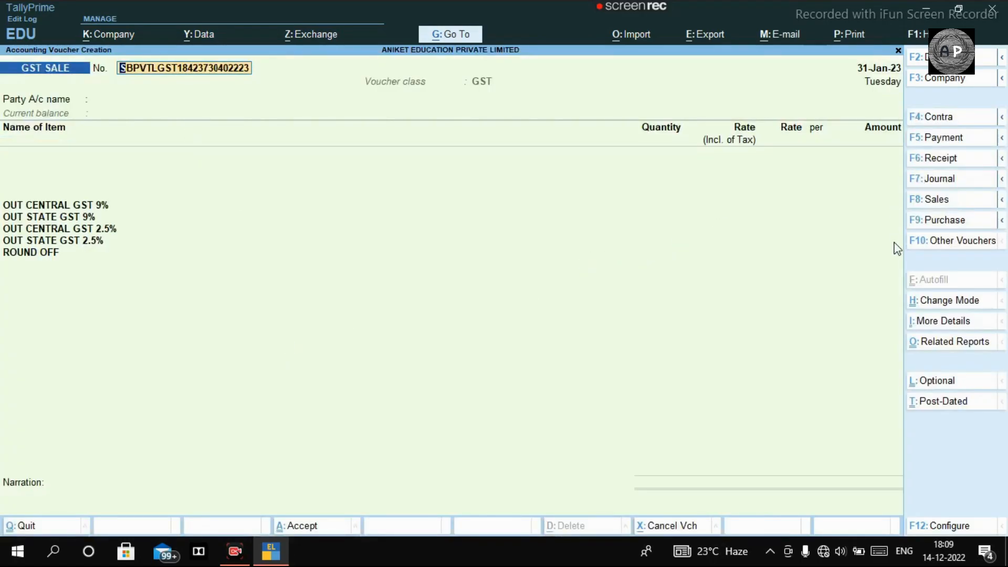
left_click(956, 204)
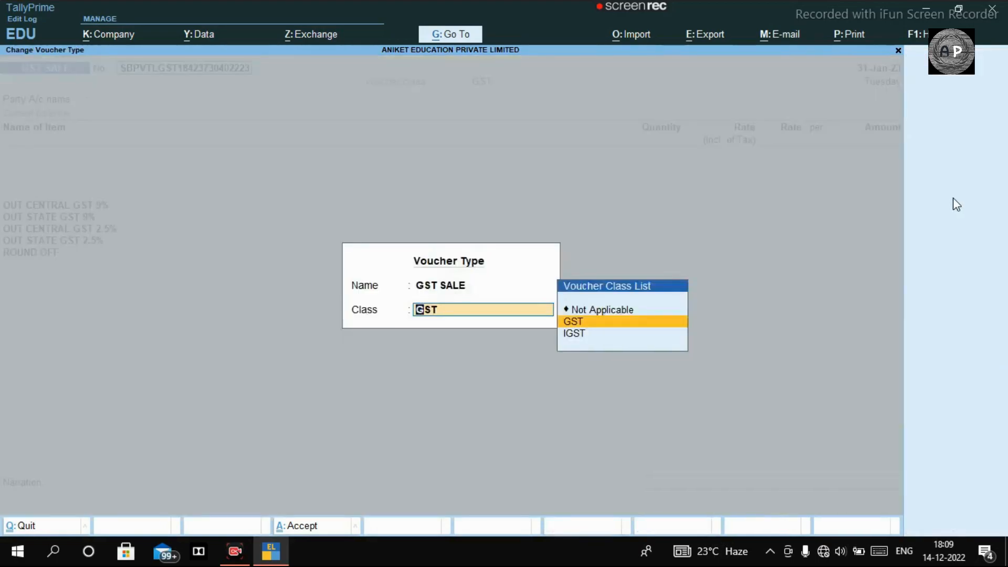
key("BackSpace")
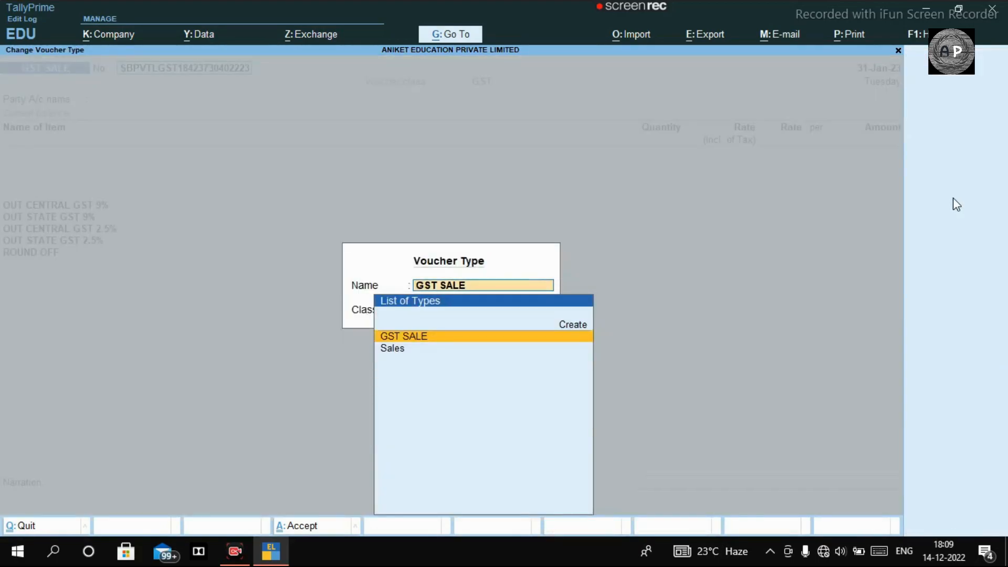
key("Return")
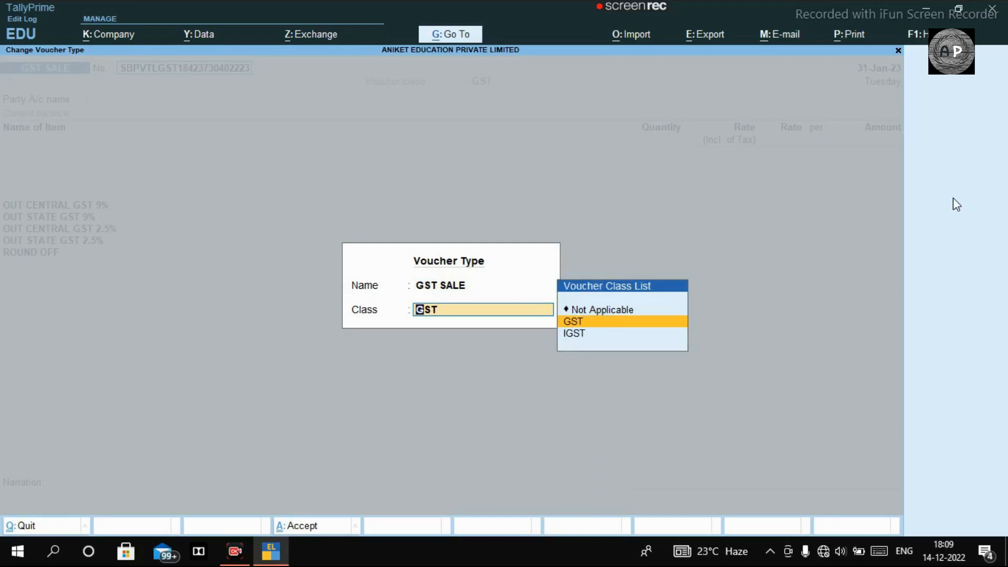
key("Return")
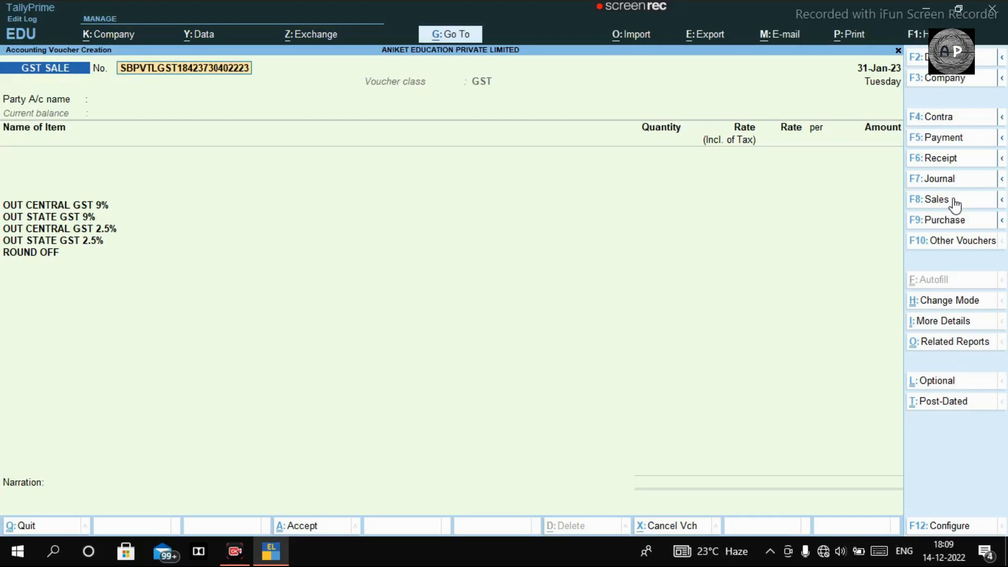
- Enter voucher number EA2223001 and choose NOVELTY ENTERPRISE as the party ledger
type("e")
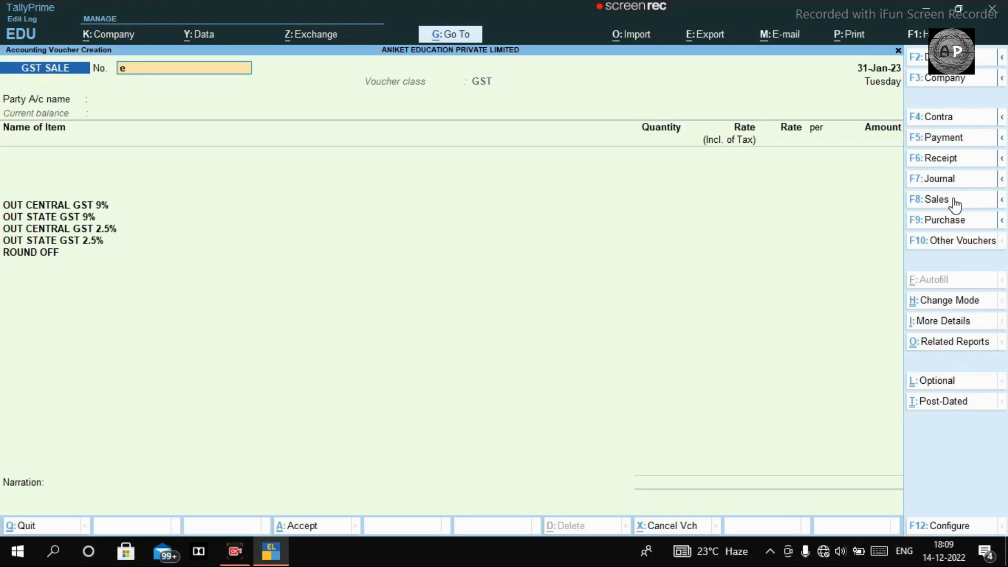
key("BackSpace")
type("EA2223001")
key("Return")
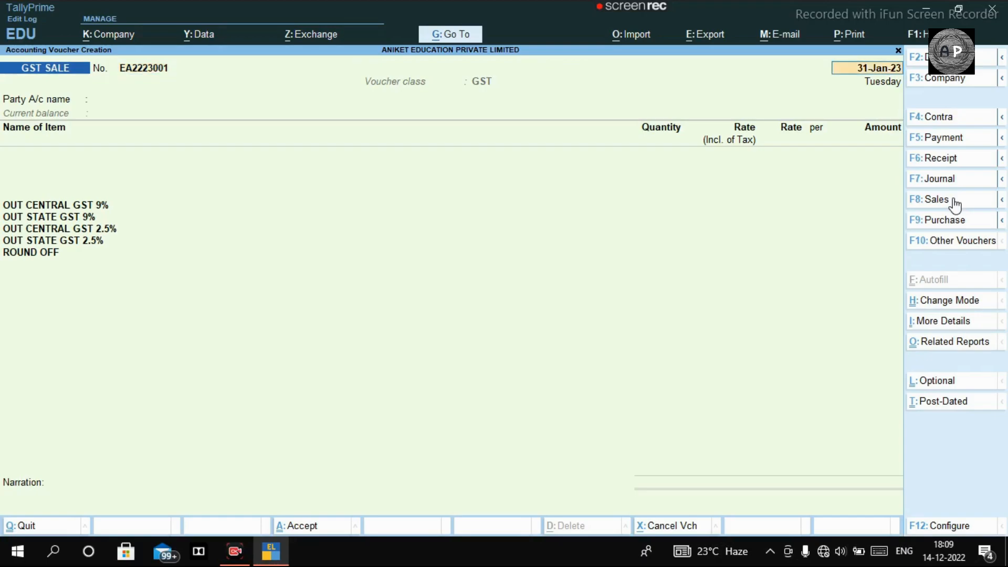
key("Return")
type("NOV")
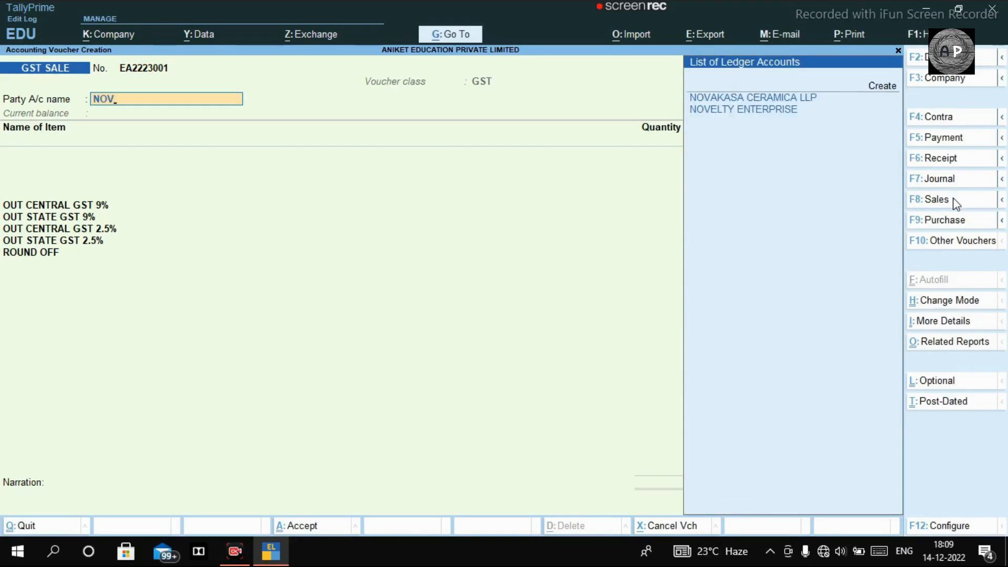
key("Return")
key("Down")
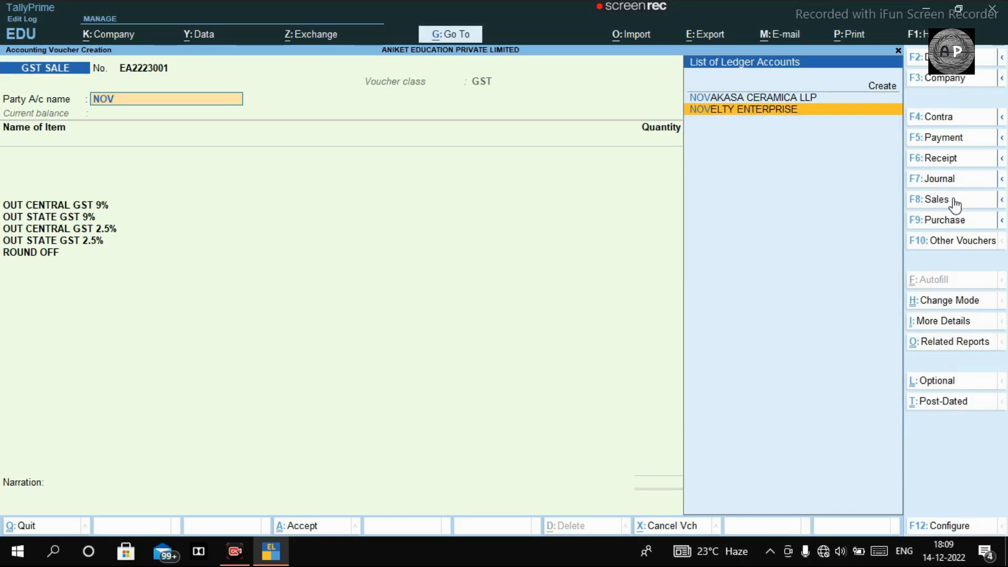
key("Return")
key("Return")
key("Return")
key("Return")
key("Return")
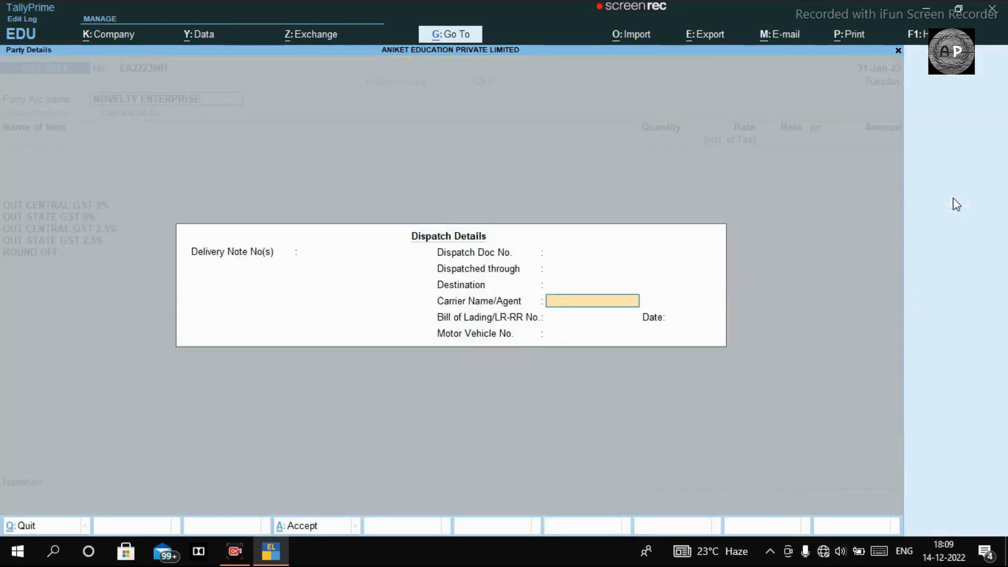
key("Return")
key("Return")
key("Return")
key("Return")
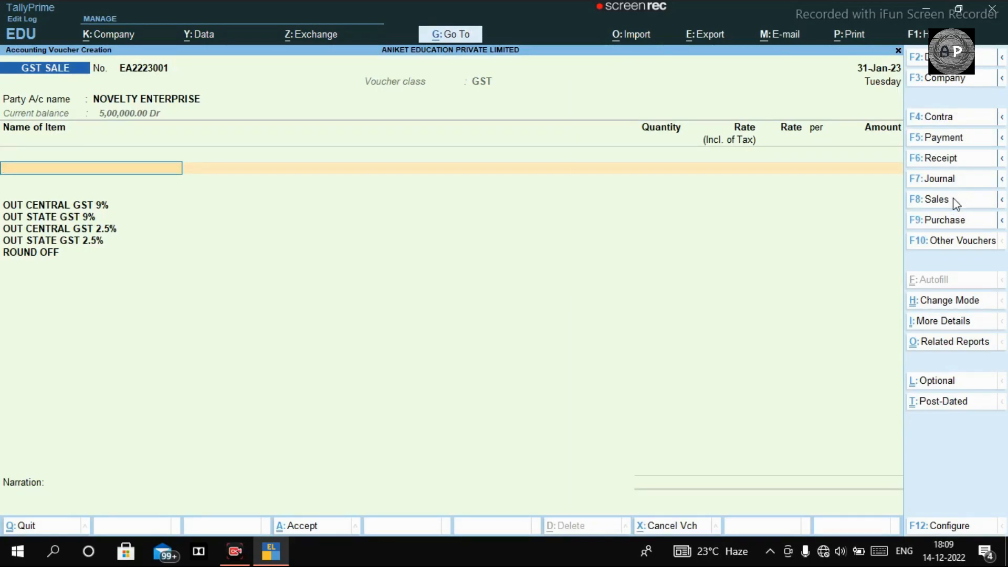
- Add 8MM SHYAM STEEL at 702.300 KGS, amounting to 49,399.78
type("SHYAM")
key("Down")
key("Down")
key("Down")
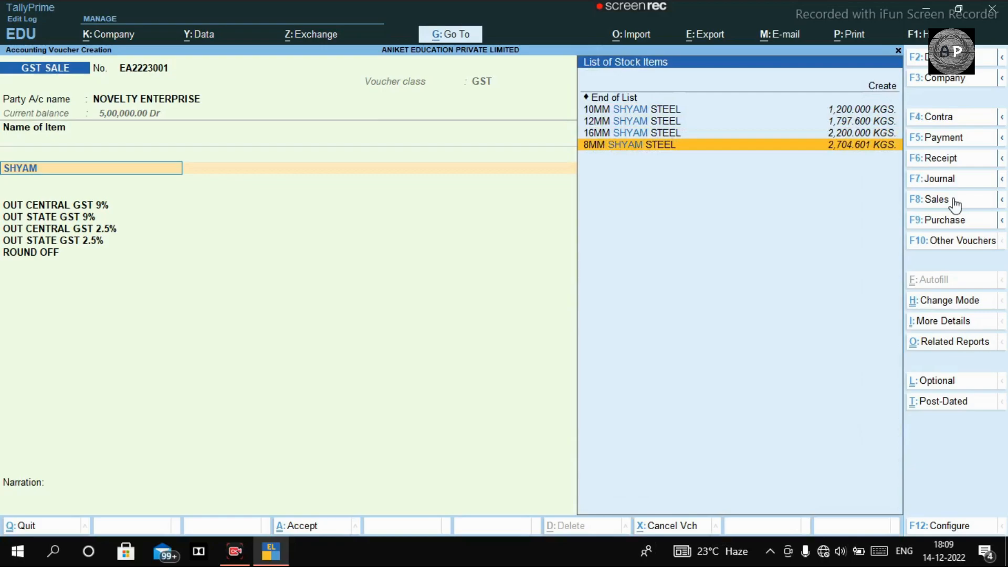
key("Return")
type("7325.20")
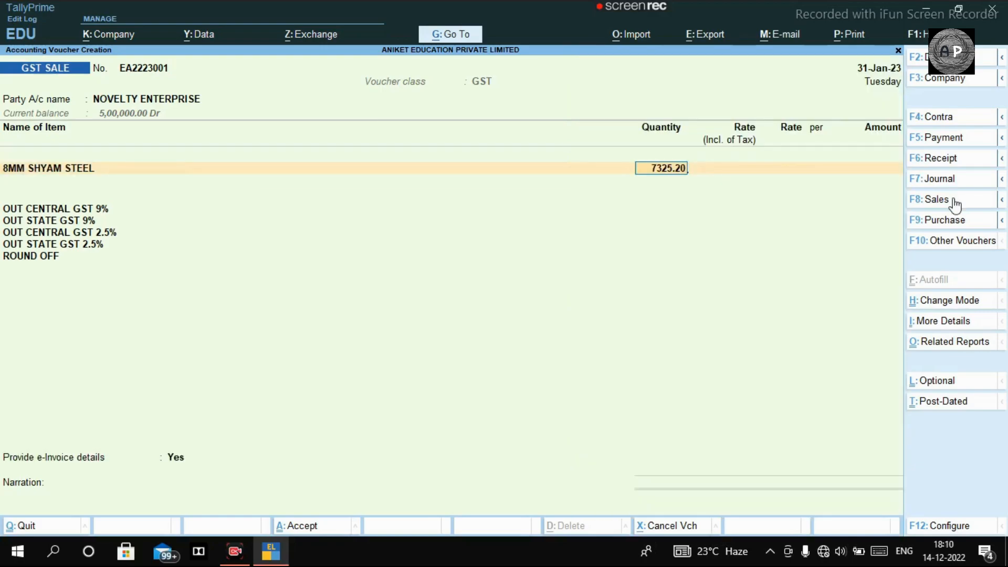
key("Escape")
type("7025.2")
key("Escape")
type("702.30")
key("Return")
key("Return")
key("Return")
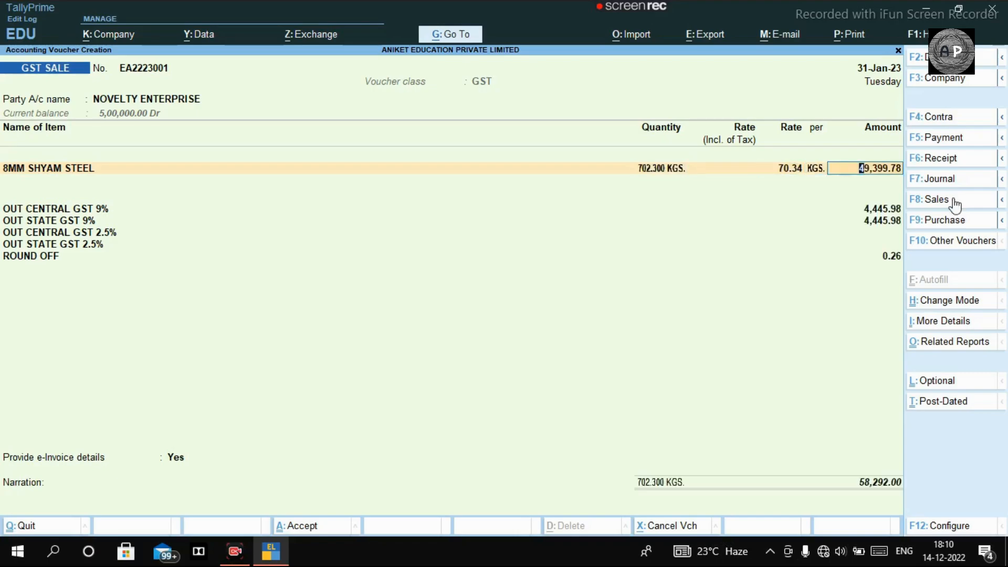
key("Return")
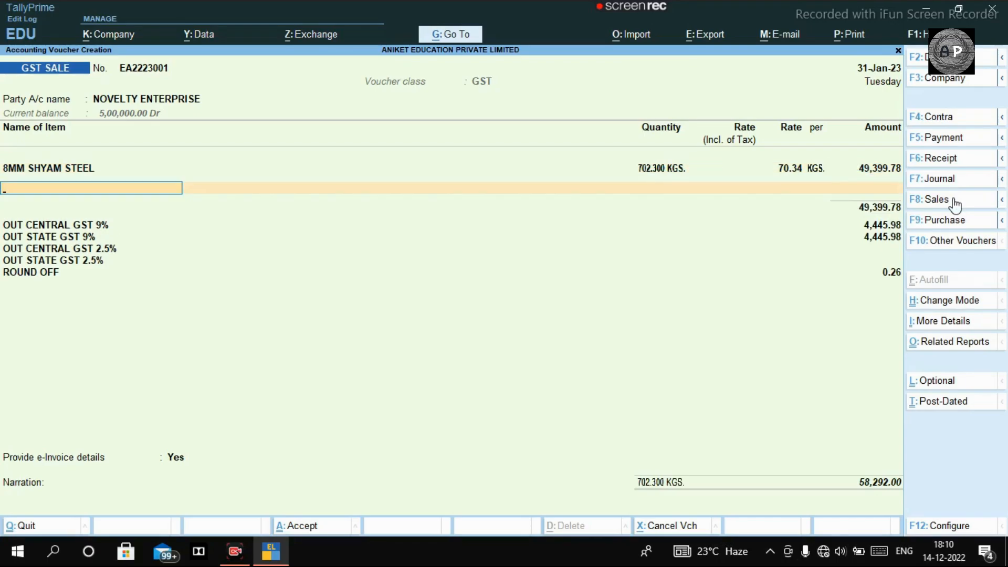
key("Return")
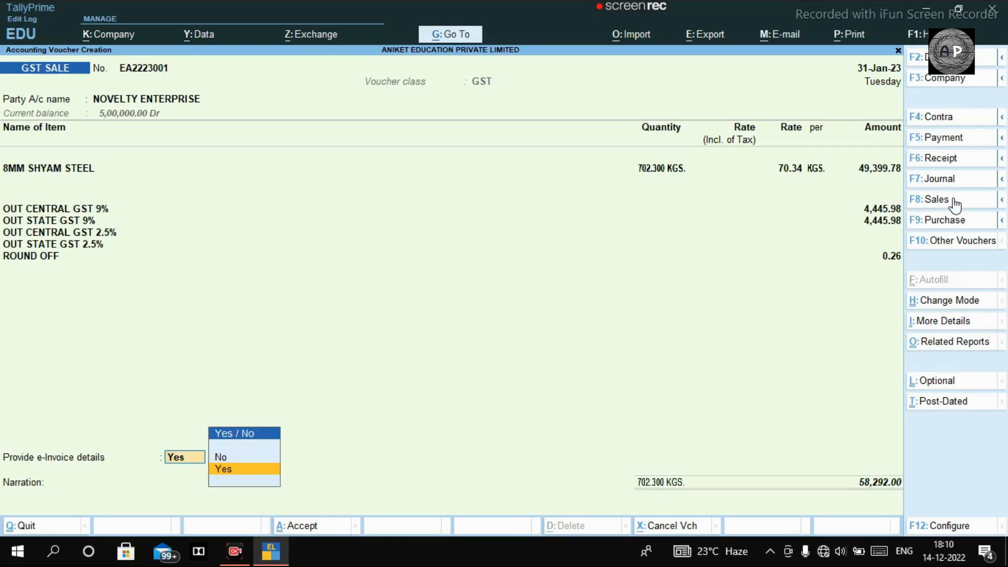
- Choose Yes for e-invoice details and enter KOLKATA as both bill-to and ship-to place
key("Return")
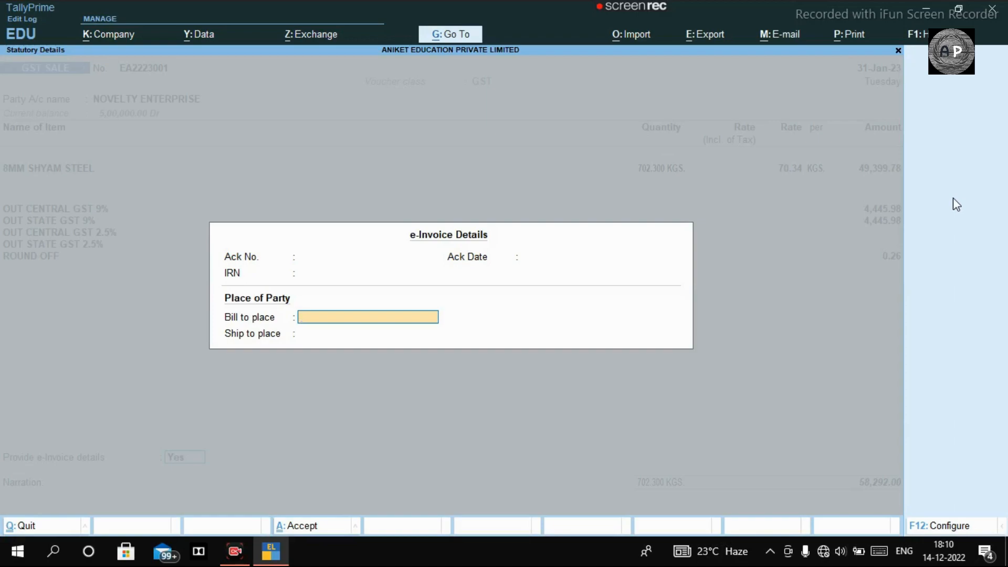
type("KOLKATA")
key("Return")
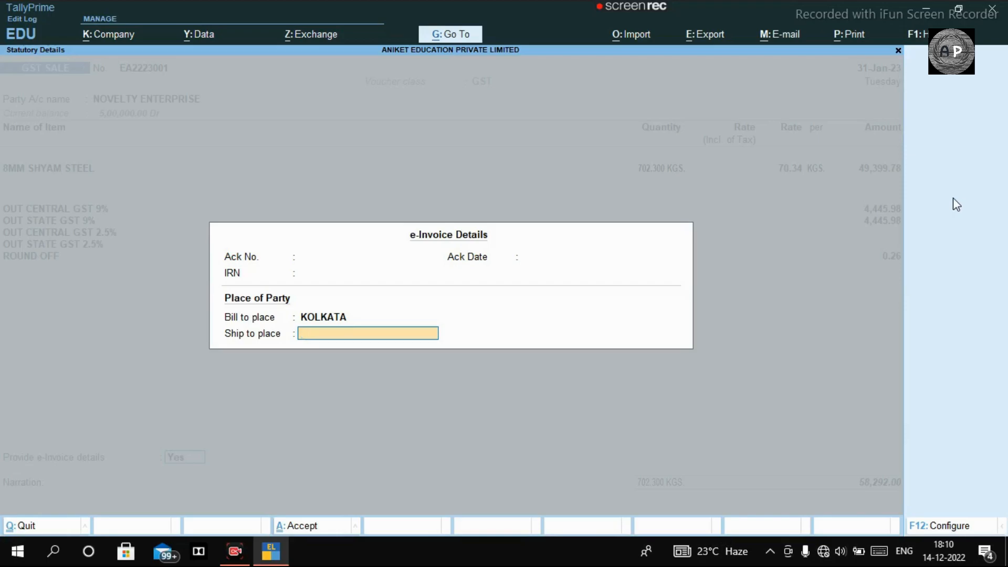
type("KOLKATA")
key("Return")
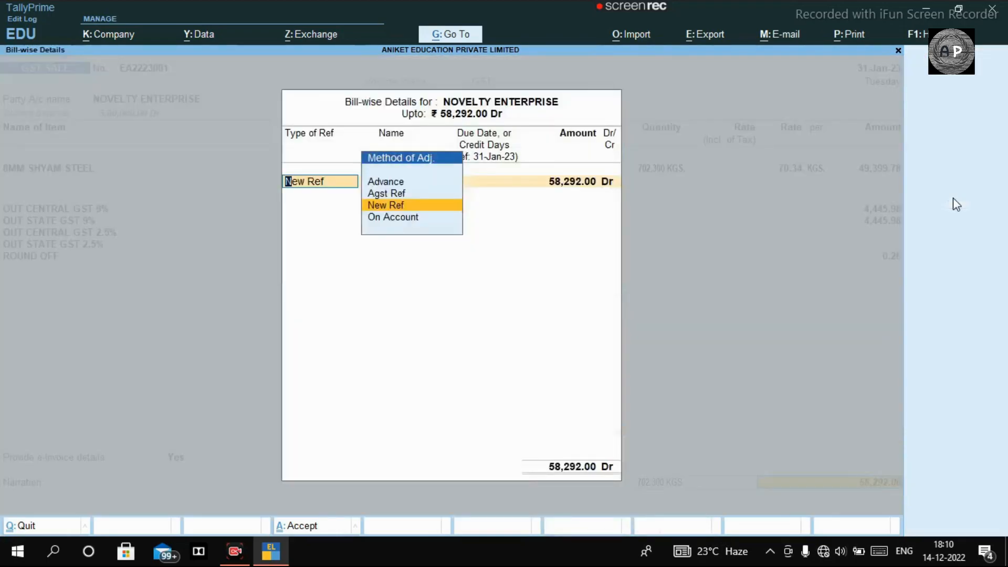
- Mark the bill as New Ref EA2223001 for 58,292.00 Dr and accept the voucher
key("Return")
key("Return")
key("Return")
key("Return")
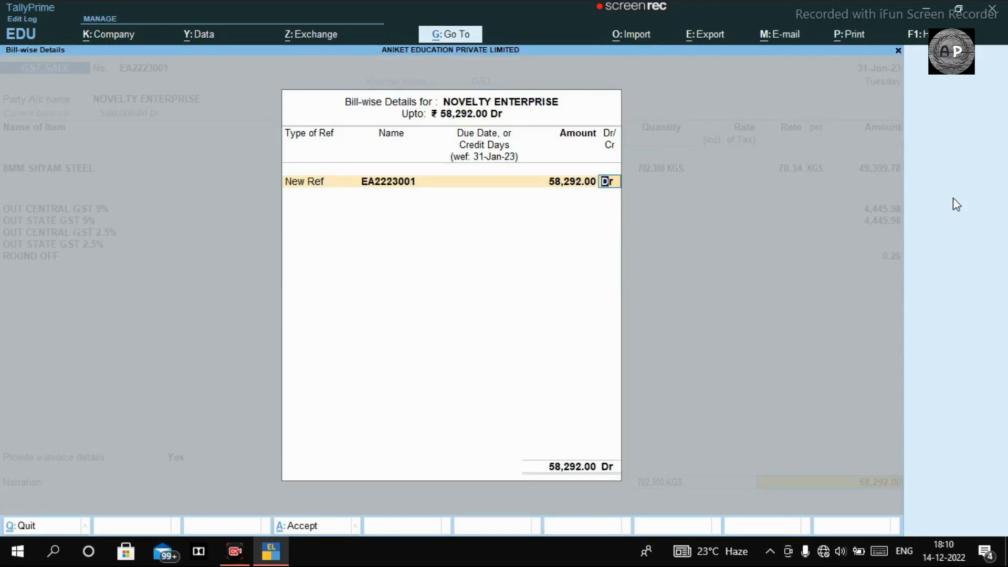
key("Return")
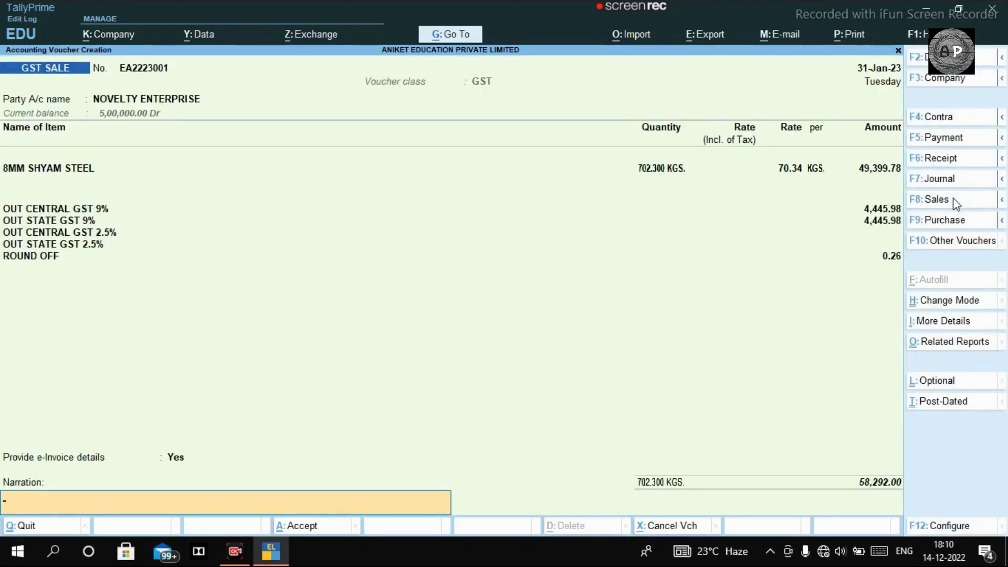
key("Return")
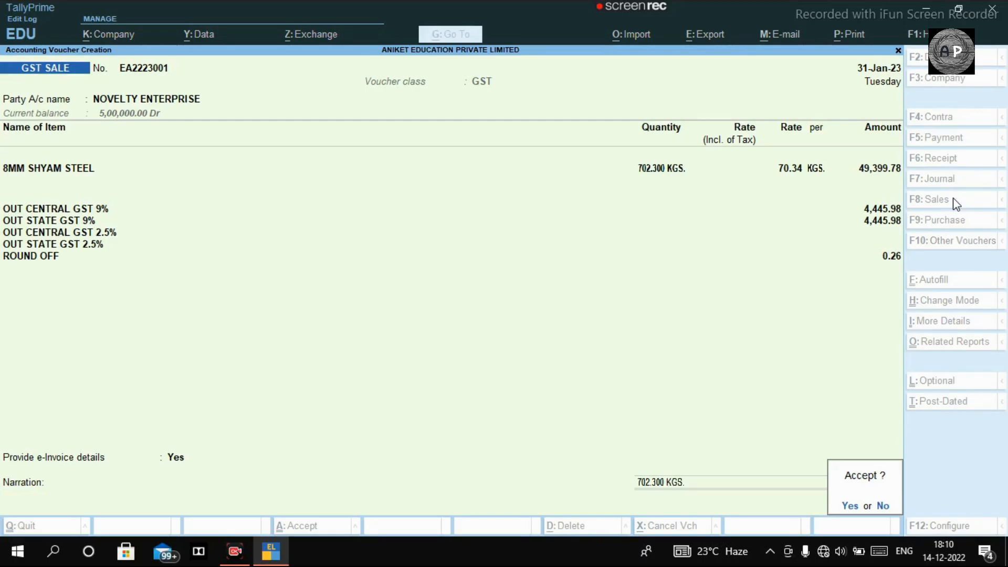
key("y")
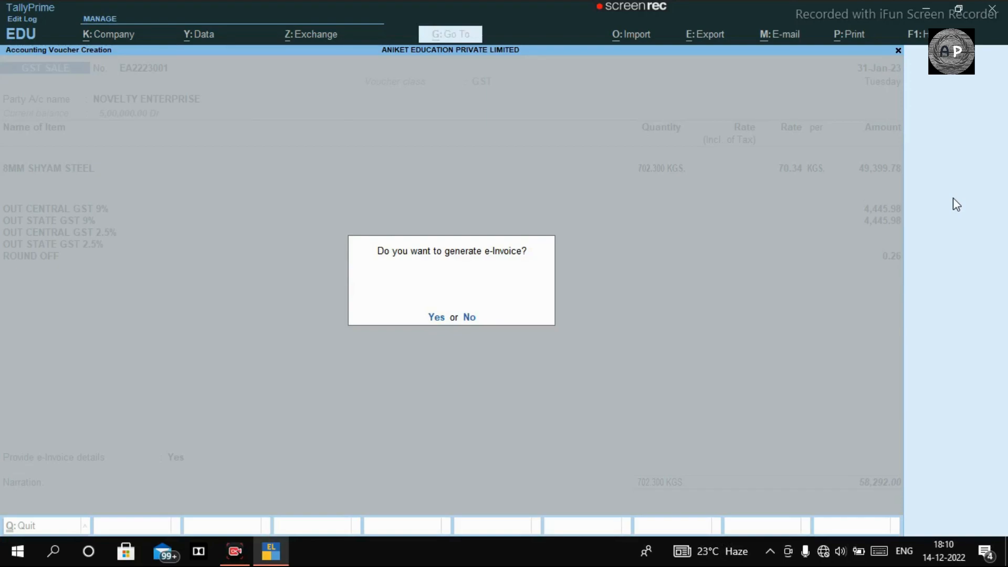
- Agree to generate the e-invoice, dismiss the missing-information warning, and skip printing
key("y")
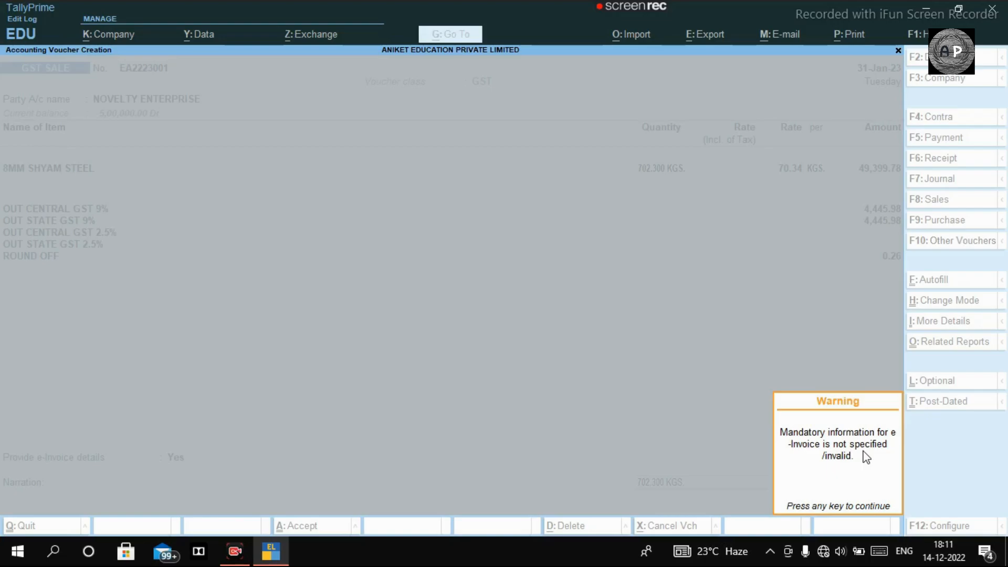
key("Return")
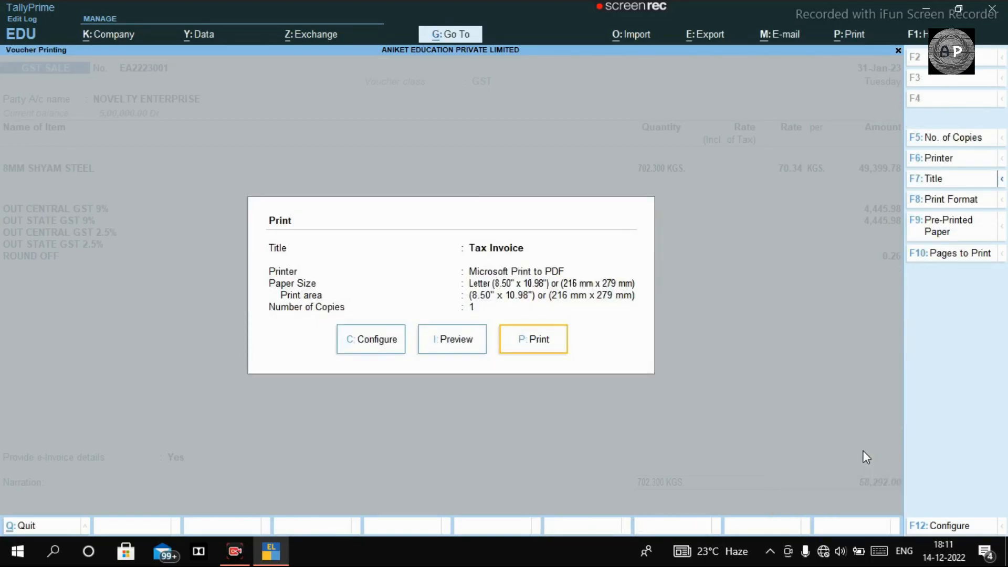
key("Escape")
key("Escape")
key("Escape")
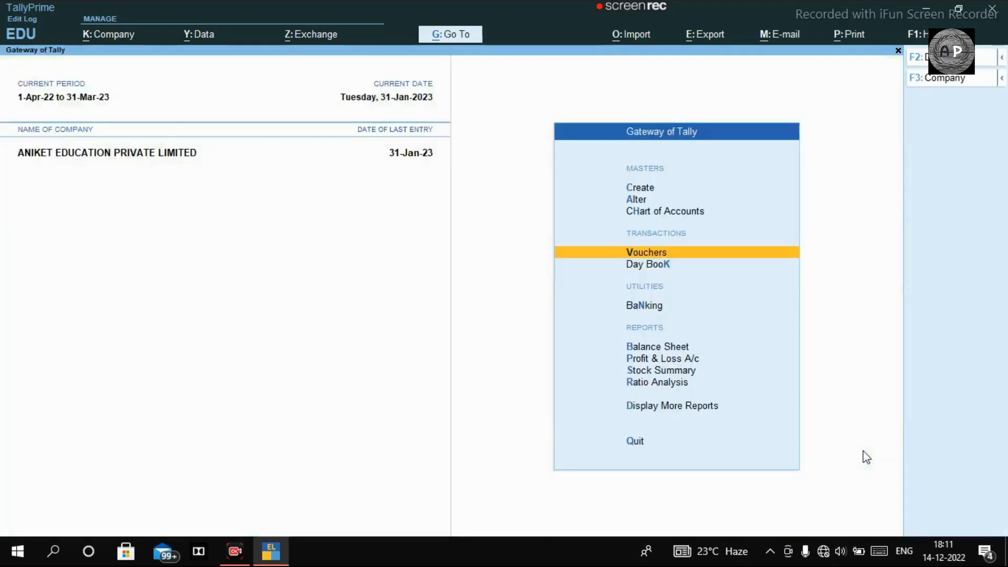
- Open the e-Invoice report via Alt+G 'EIN' and list vouchers missing required information
key("Escape")
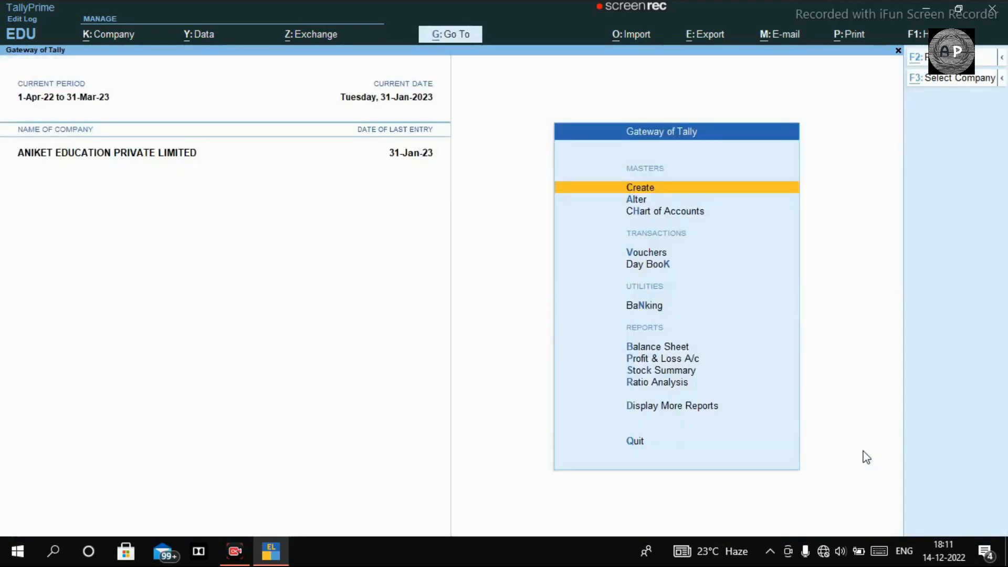
key("alt+g")
type("EIN")
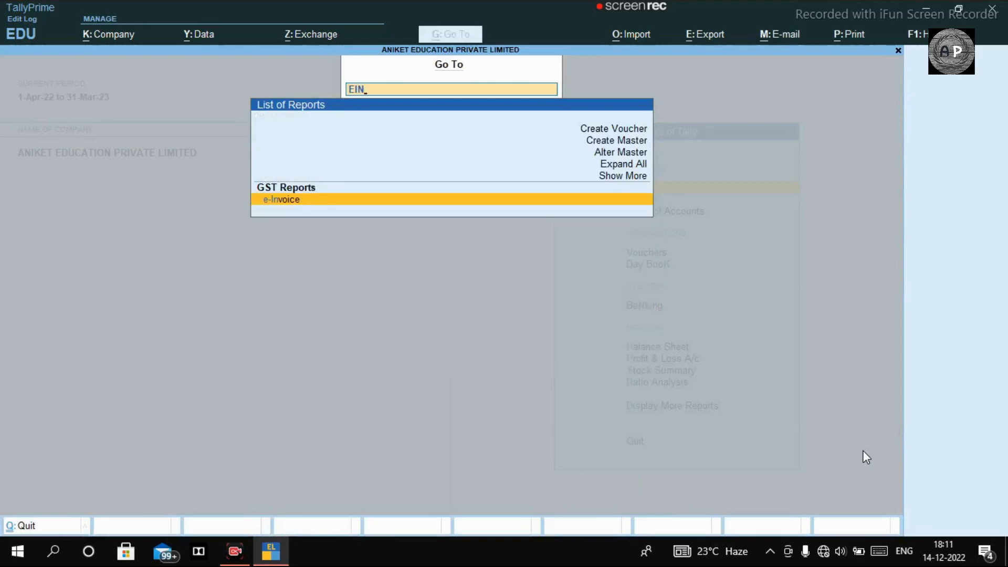
key("Return")
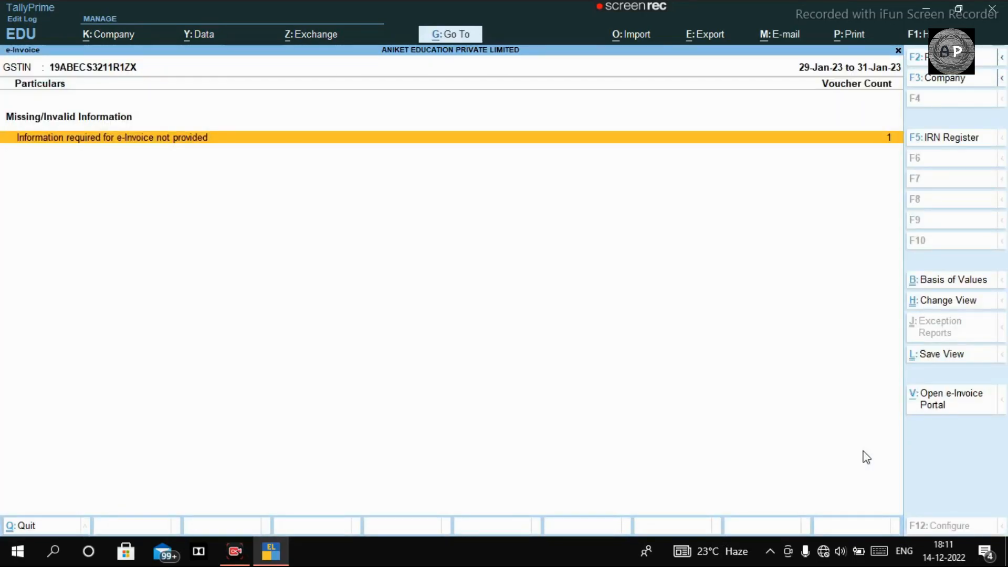
key("Return")
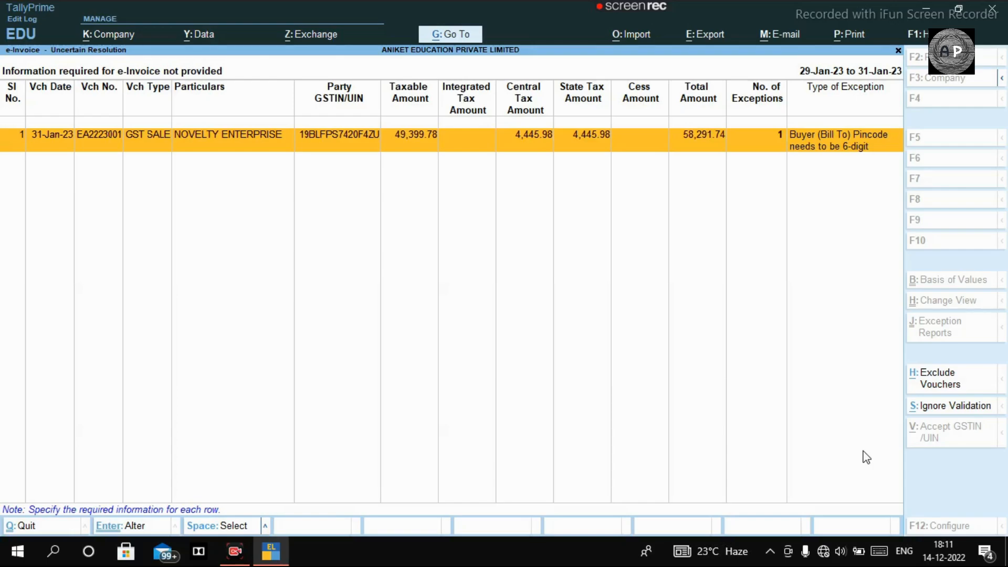
- Enter the buyer's 6-digit bill-to pincode for NOVELTY ENTERPRISE and return to the e-Invoice report
key("Return")
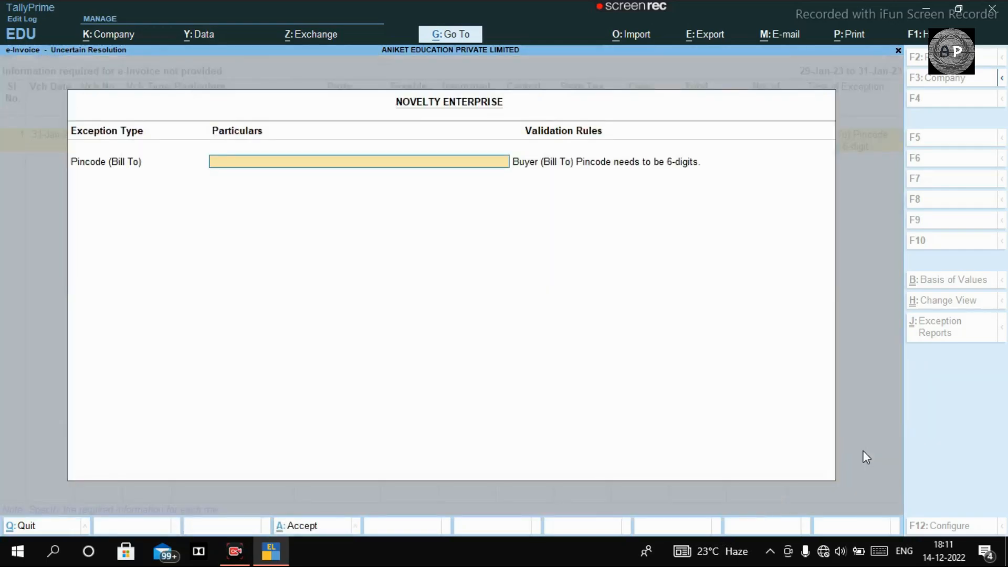
type("700036")
key("Return")
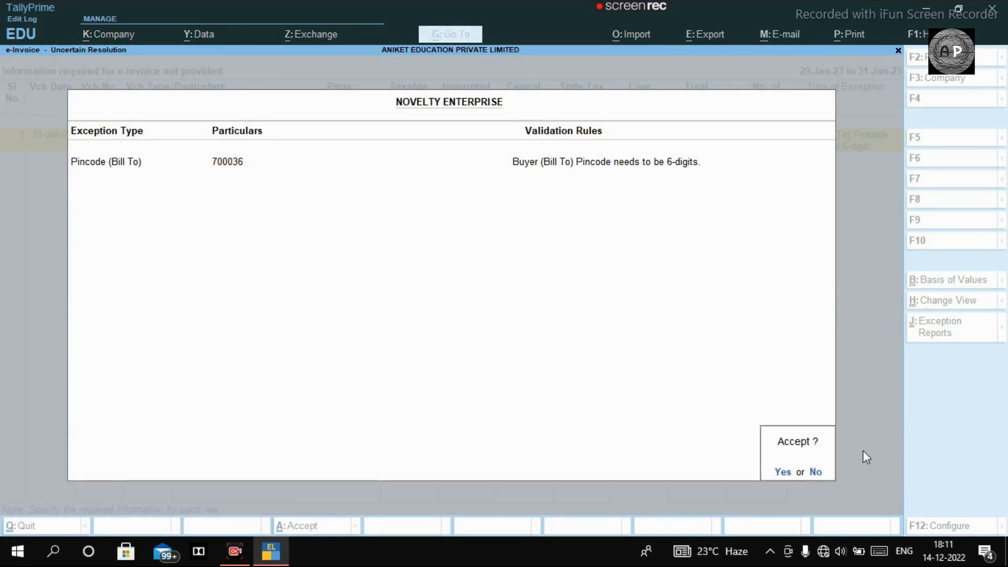
key("Return")
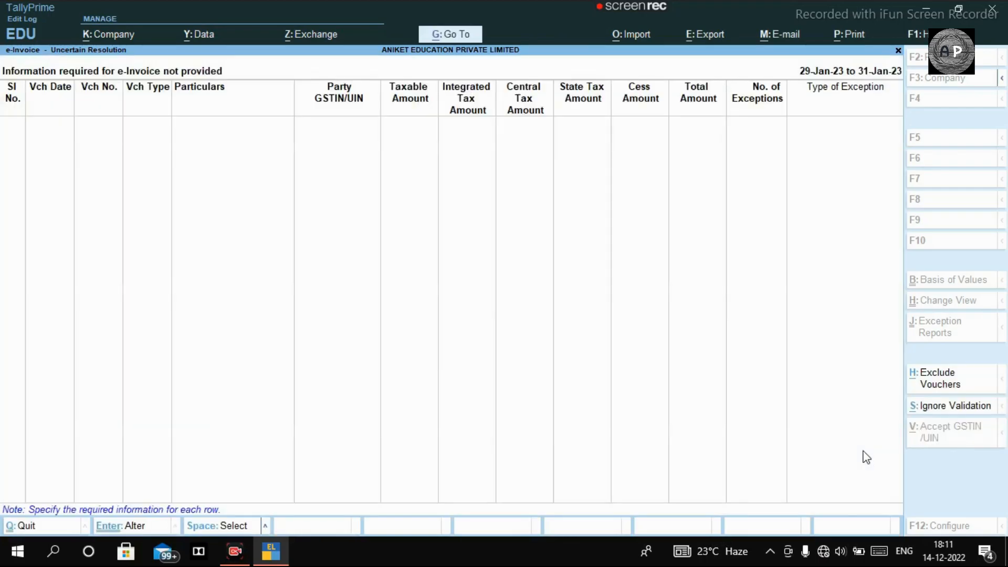
key("Escape")
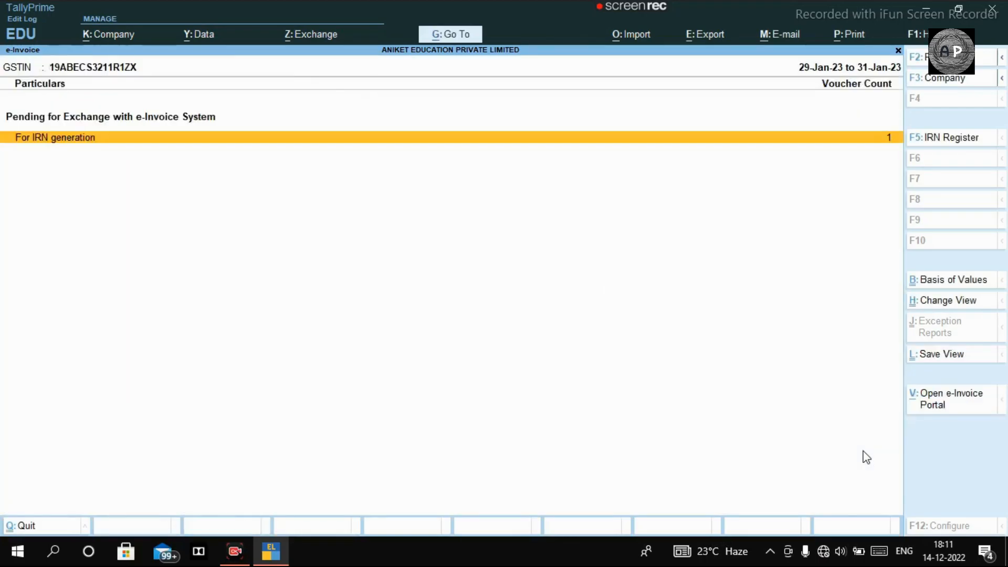
- Open voucher EA2223001 from the IRN-pending list and move past its item and tax lines
key("Return")
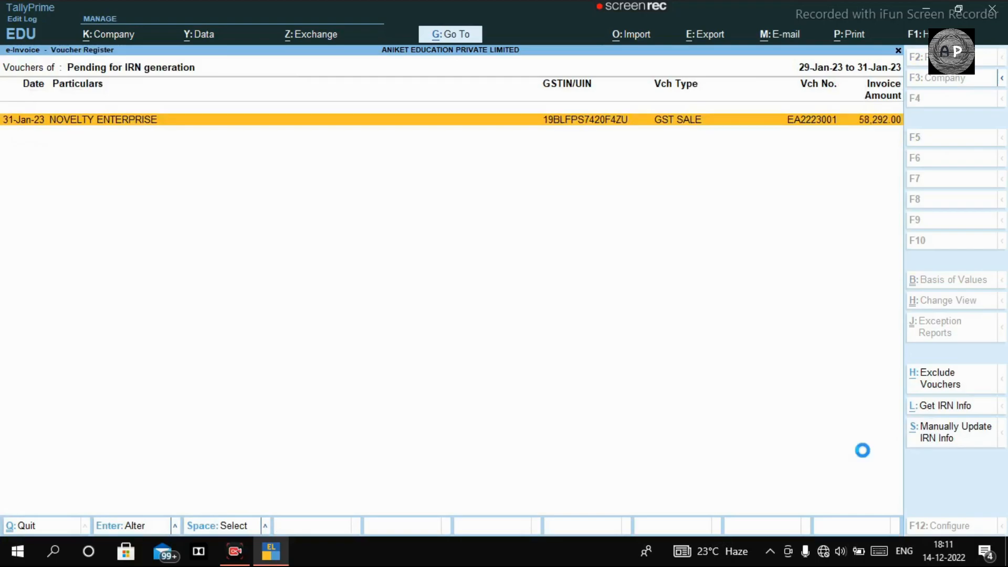
key("Return")
key("Return")
key("Return")
key("Return")
key("Return")
key("Return")
key("Return")
key("Return")
key("Return")
key("Return")
key("Return")
key("Return")
key("Return")
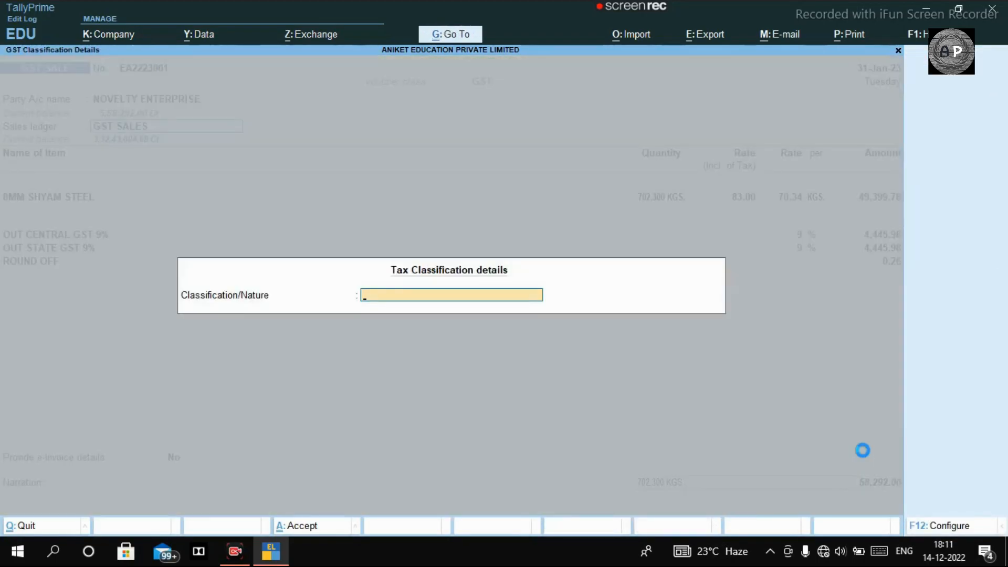
key("Return")
key("Return")
key("Return")
key("Return")
key("Return")
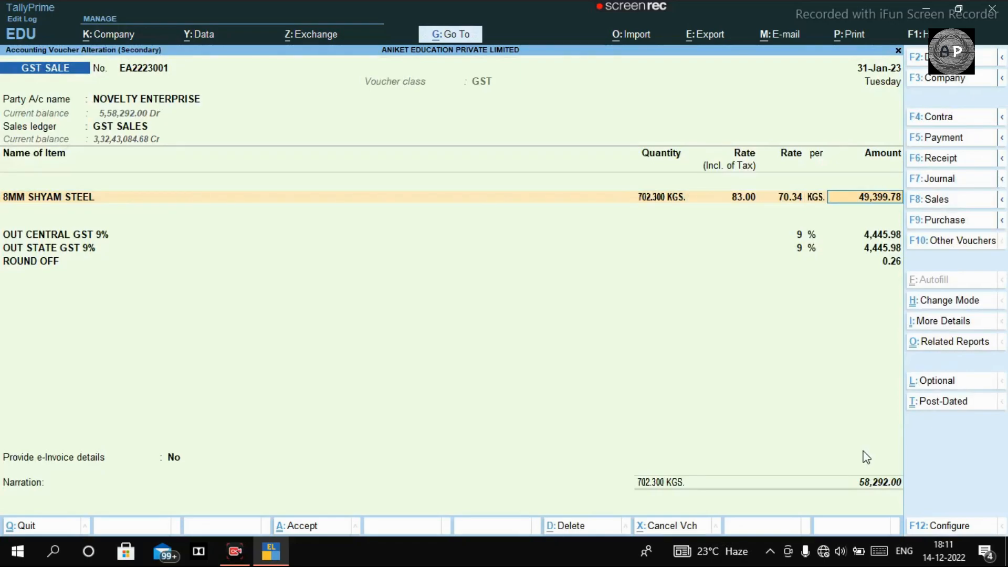
key("Return")
key("Return")
key("Return")
- Set e-invoice details to Yes with KOLKATA bill-to, re-save the voucher, and attempt e-Invoice generation
key("Return")
key("Return")
key("Return")
key("BackSpace")
key("Down")
key("Return")
key("Return")
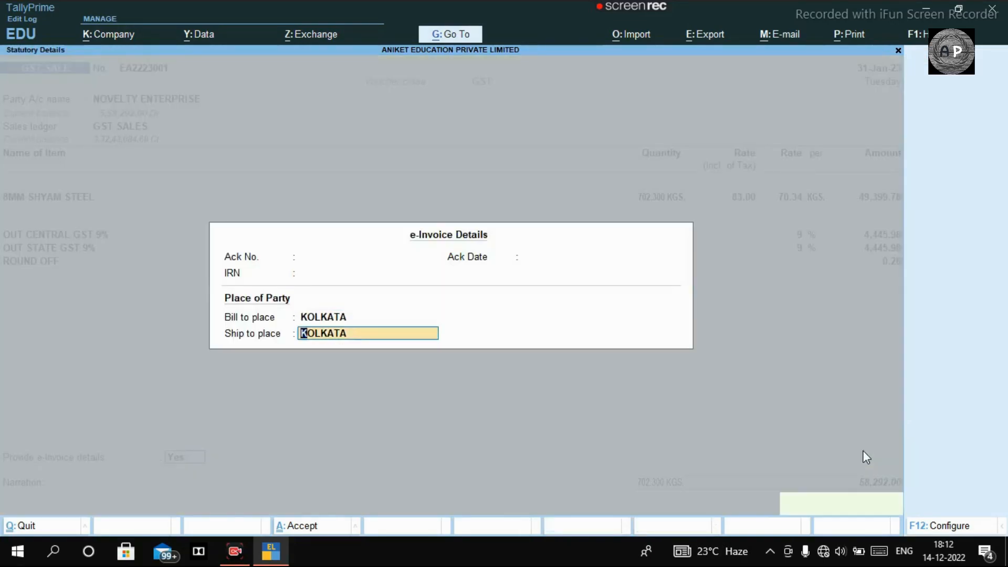
key("Return")
key("Return")
key("Return")
key("Return")
key("Return")
key("Return")
key("Return")
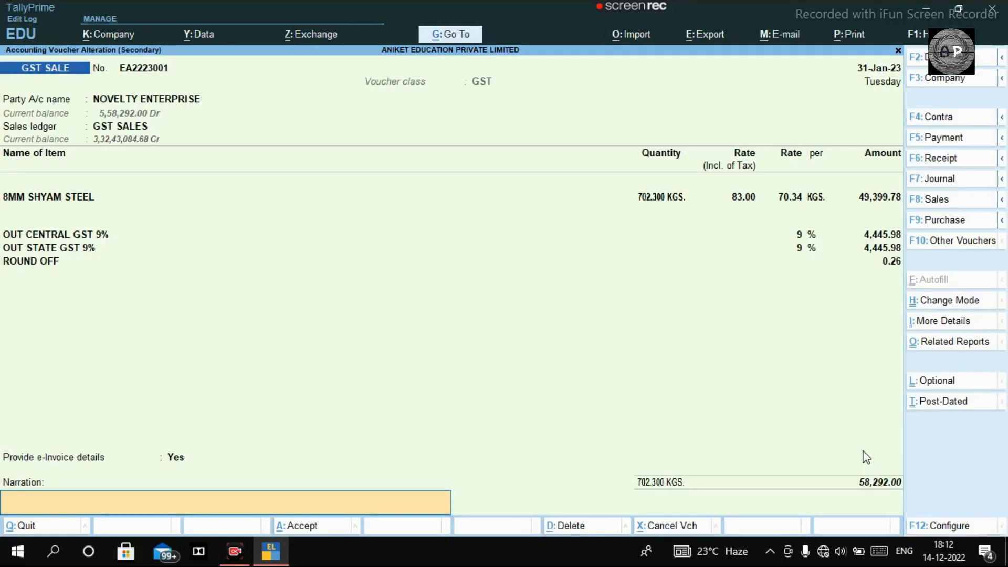
key("Return")
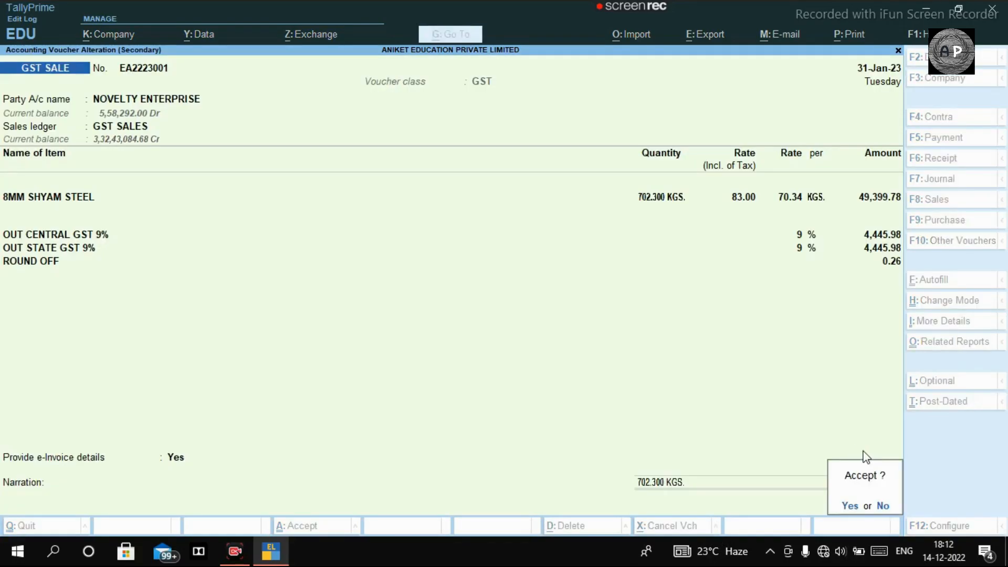
key("Return")
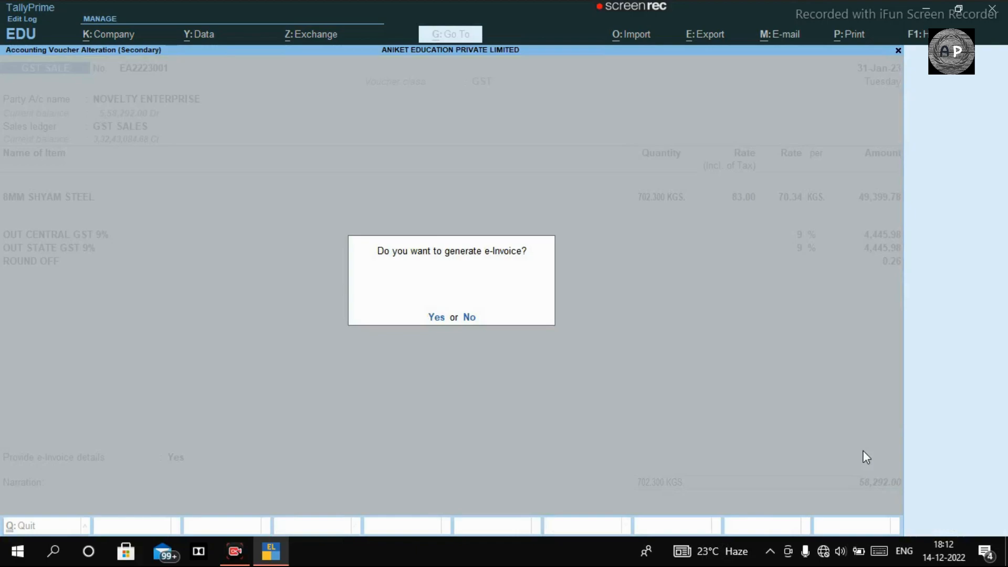
key("Return")
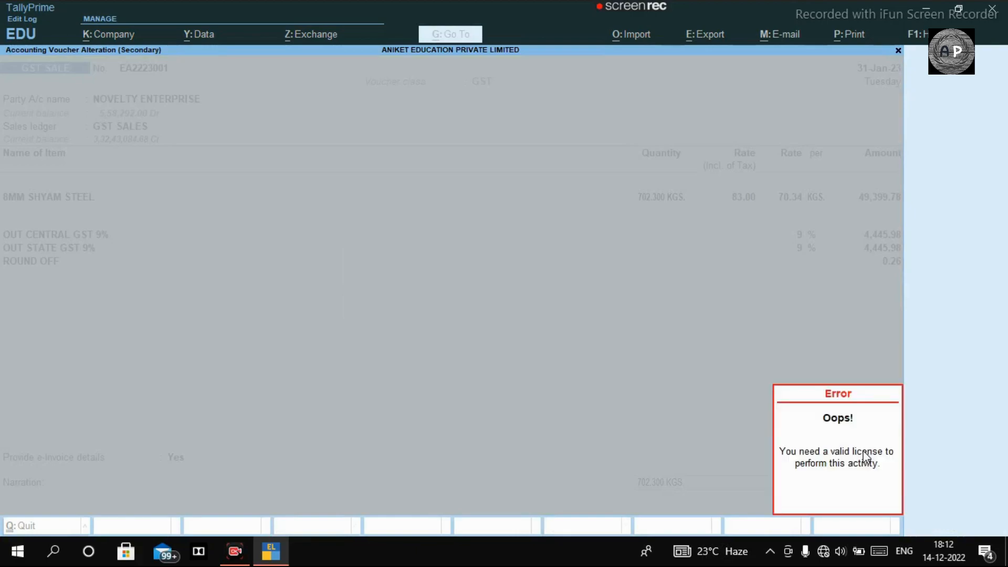